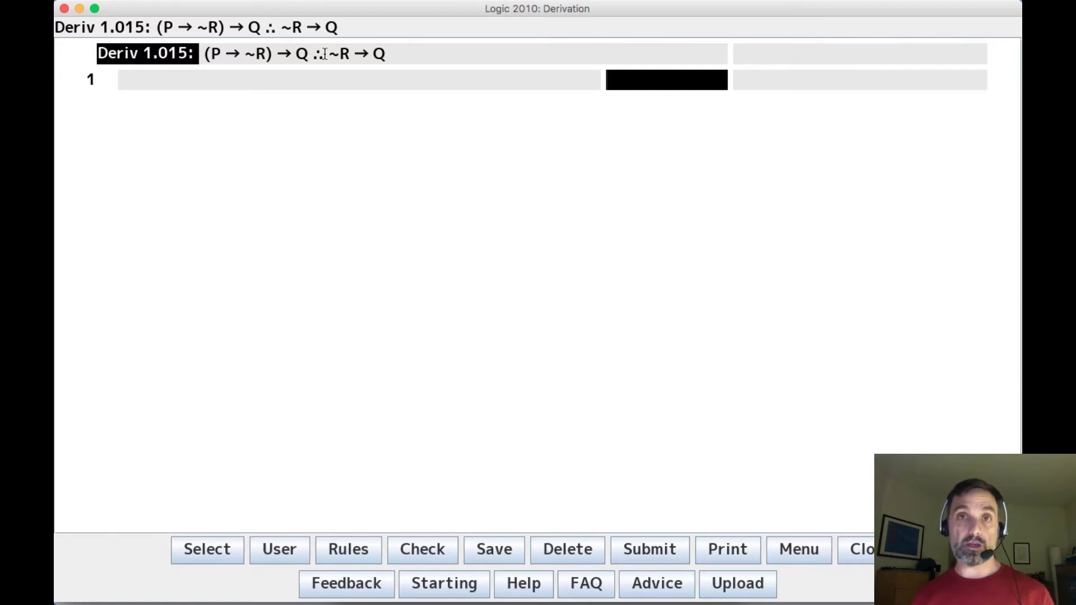
Enter line 1 as Show ~R → Q and line 2 as assumption ~R by ASS CD.
type("show")
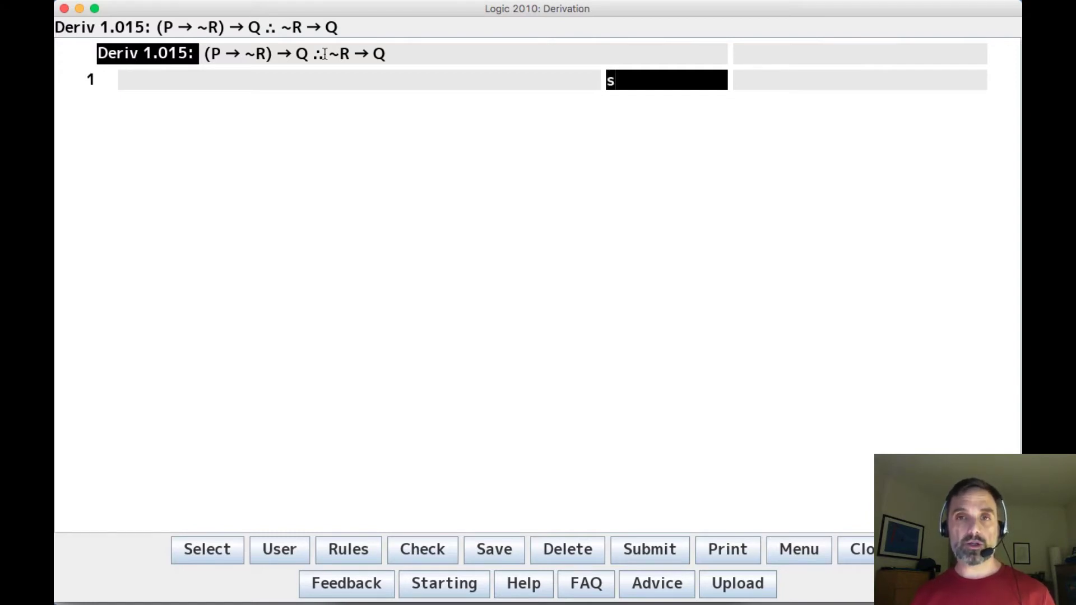
key("BackSpace")
key("BackSpace")
key("BackSpace")
key("BackSpace")
type("SHOW CONC")
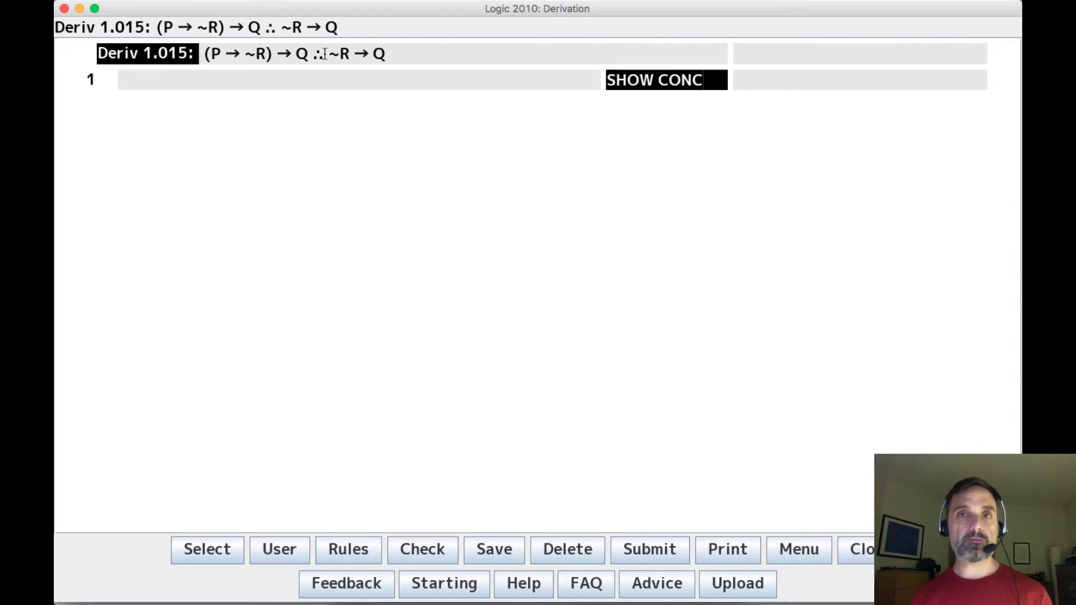
key("Return")
type("ASS CD")
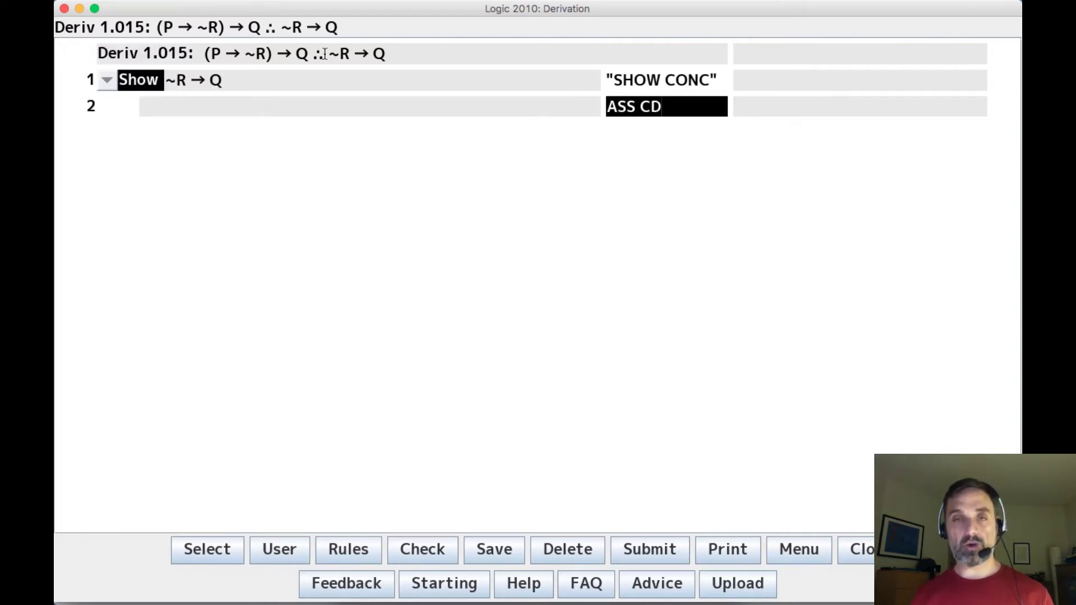
key("Return")
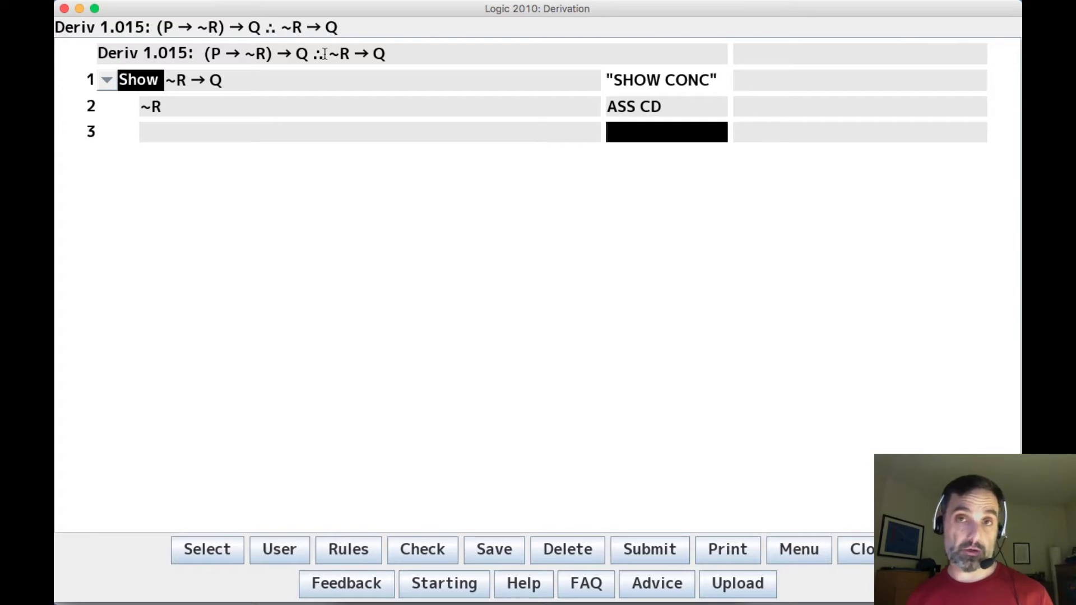
Add line 3 Show Q and line 4 assumption ~Q by ASS ID.
type("SHOW CONS")
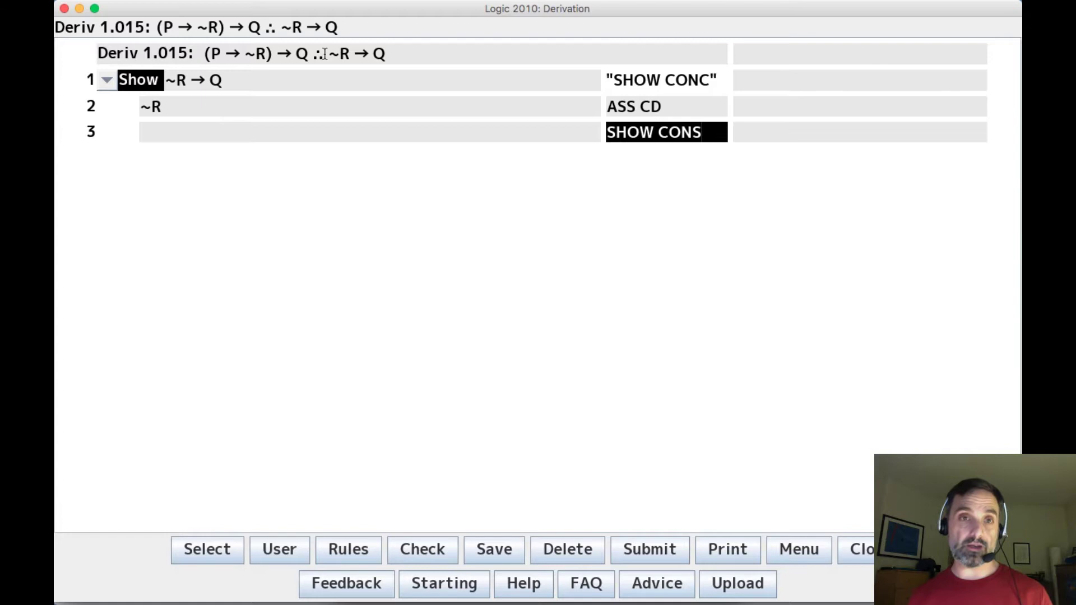
key("Return")
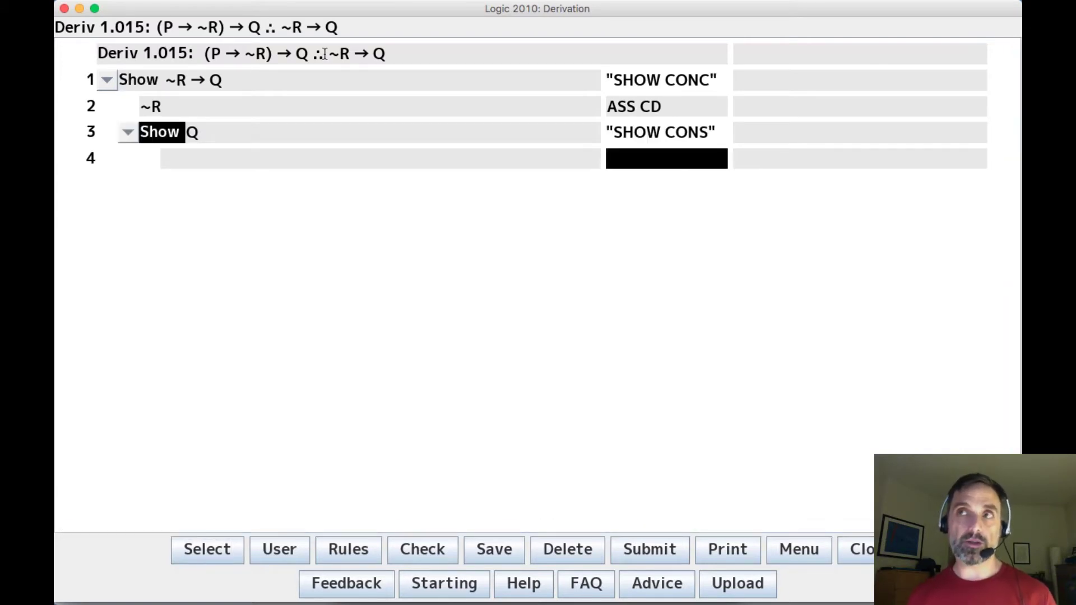
type("ASS ID")
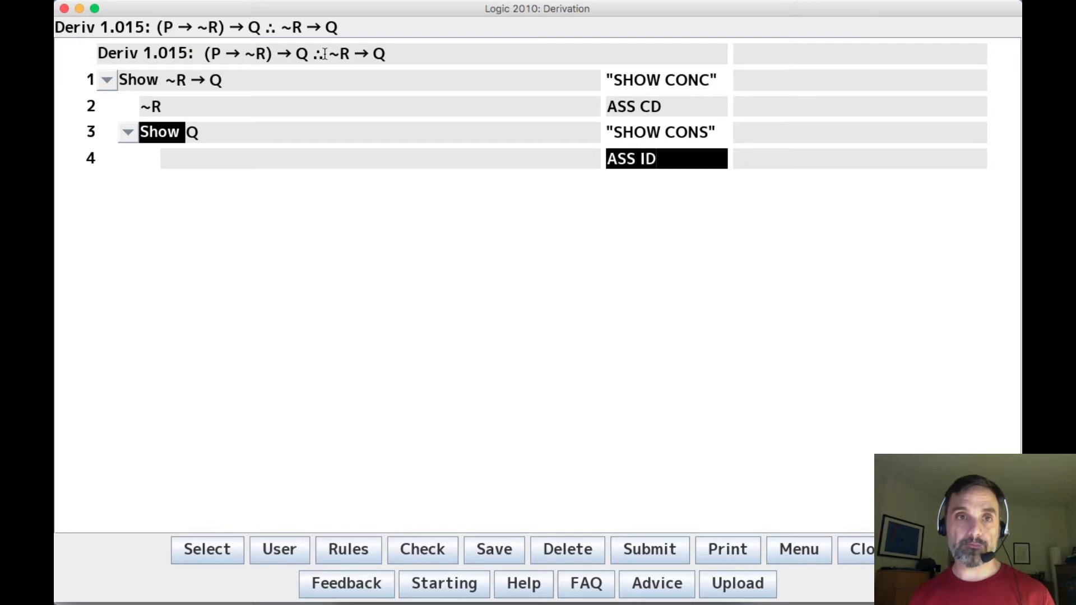
key("Return")
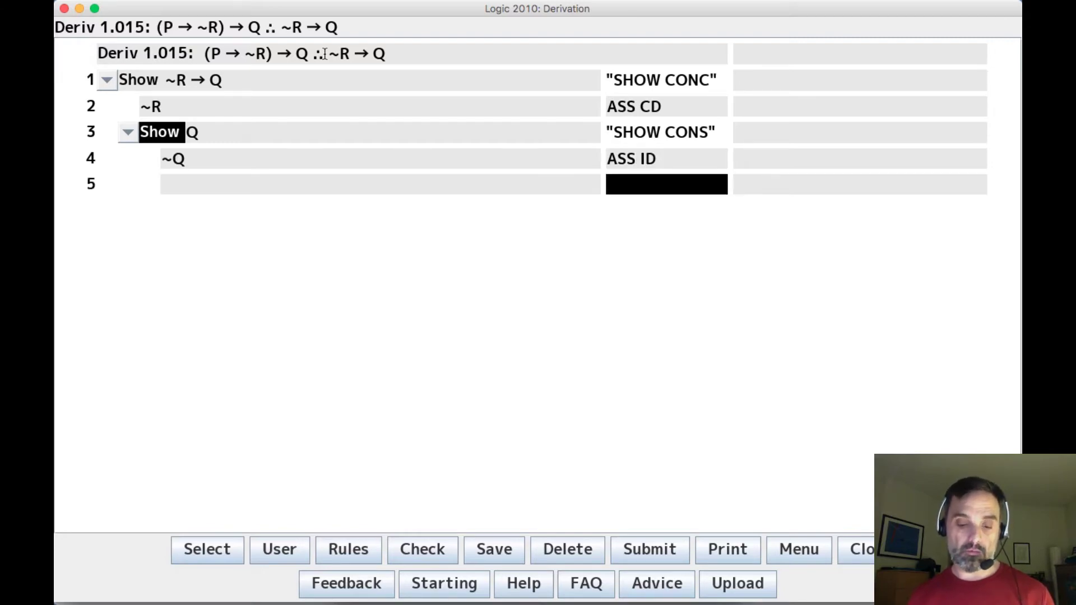
Cite premise 1 as line 5 and derive ~(P → ~R) by 4 5 MT.
type("PR1")
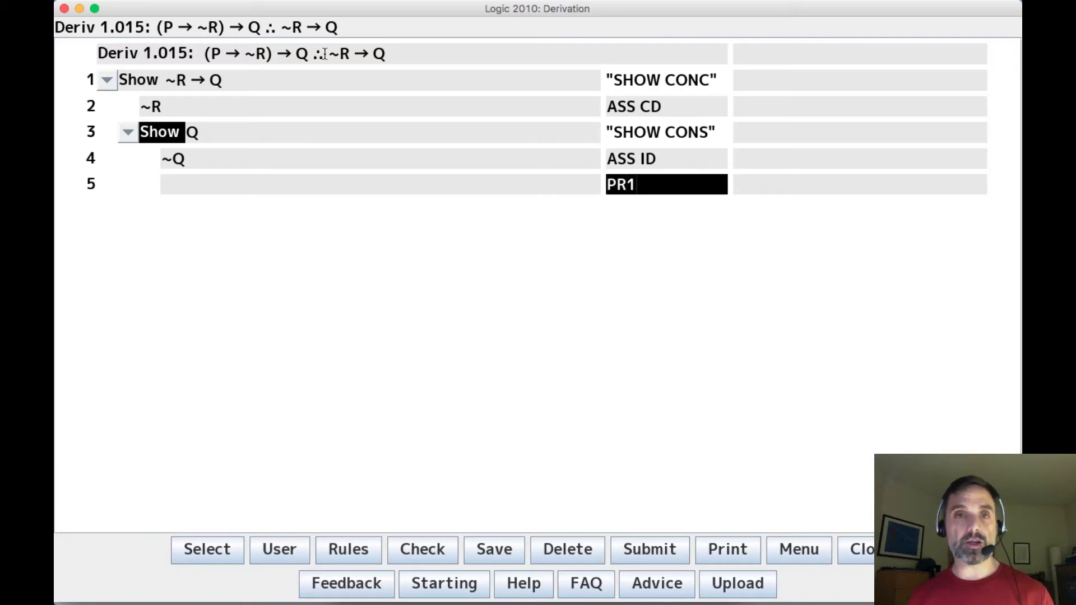
key("Return")
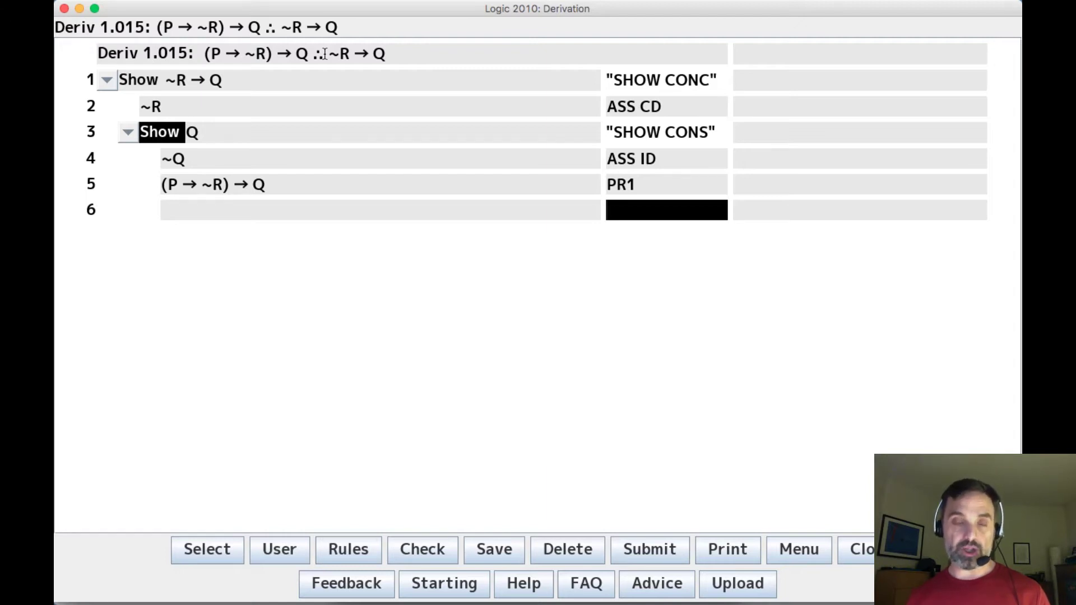
type("4 5 MT")
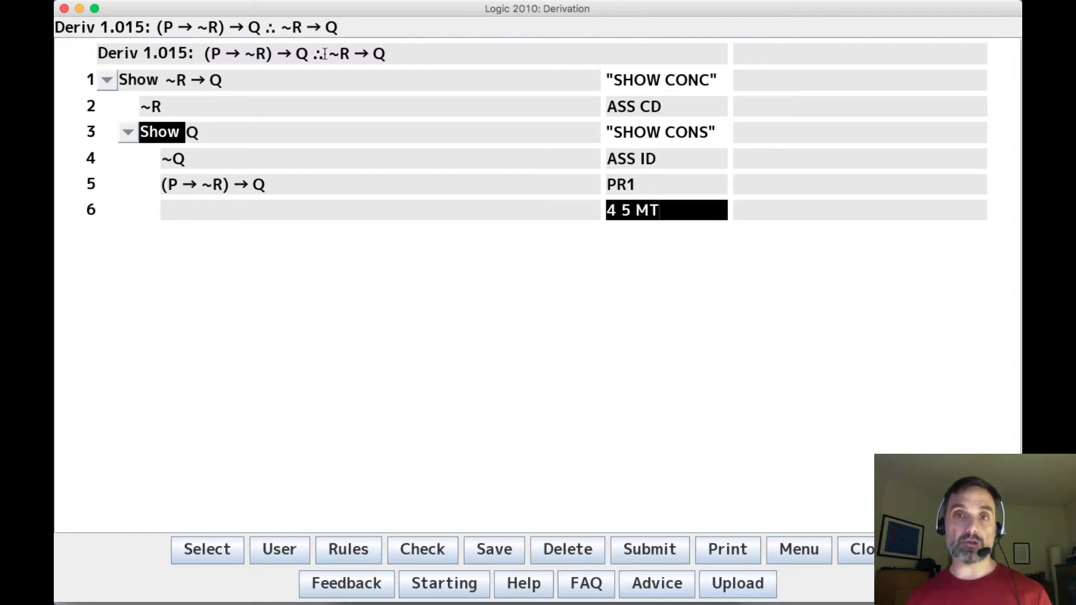
key("Return")
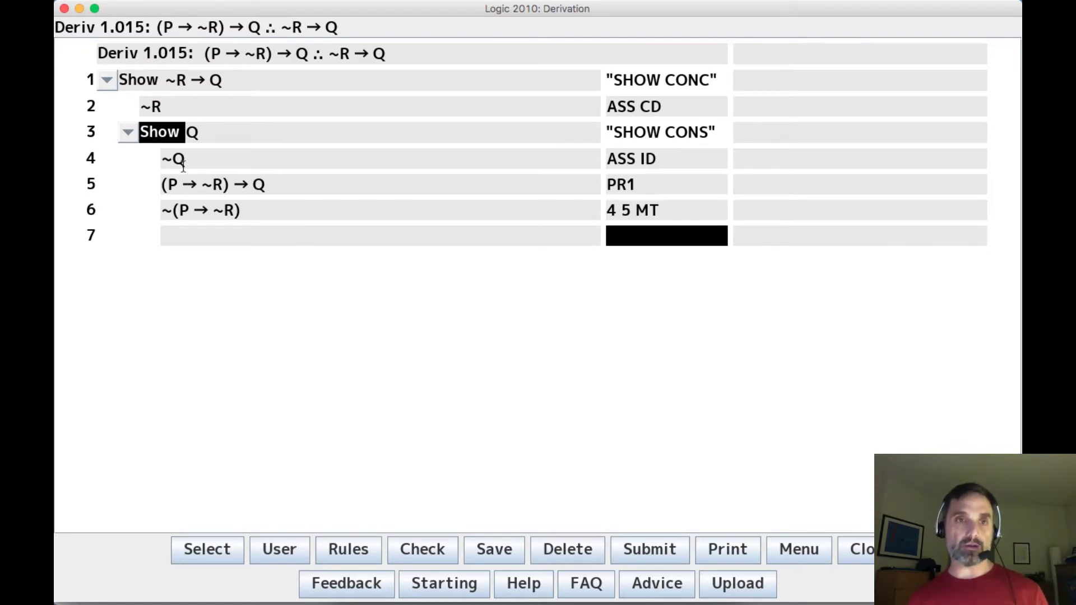
Box the indirect derivation of Q and inspect line 3's SHOW CONS justification.
key("Return")
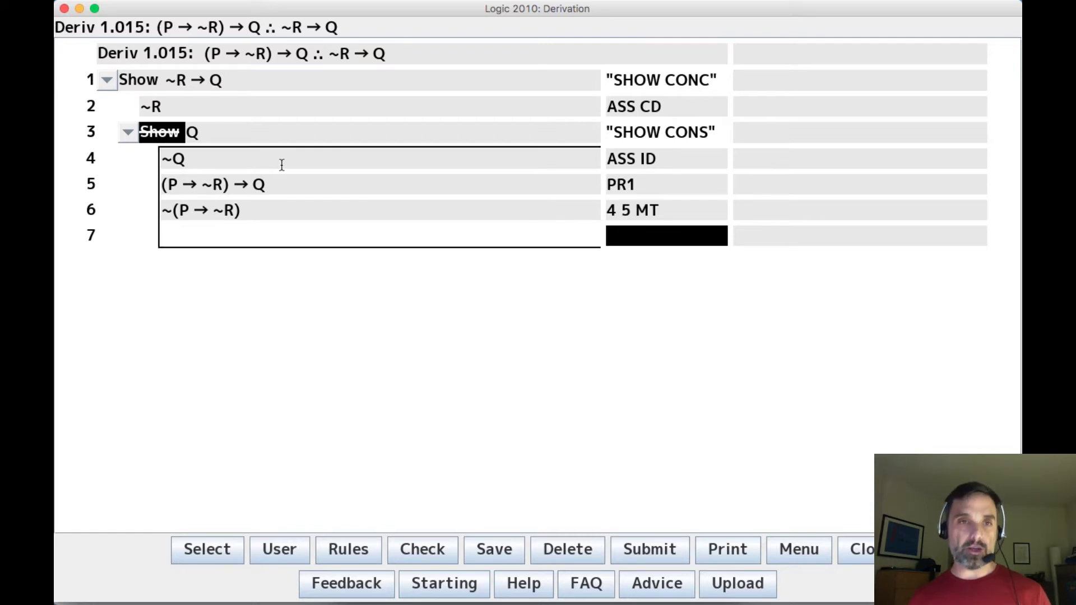
left_click(208, 132)
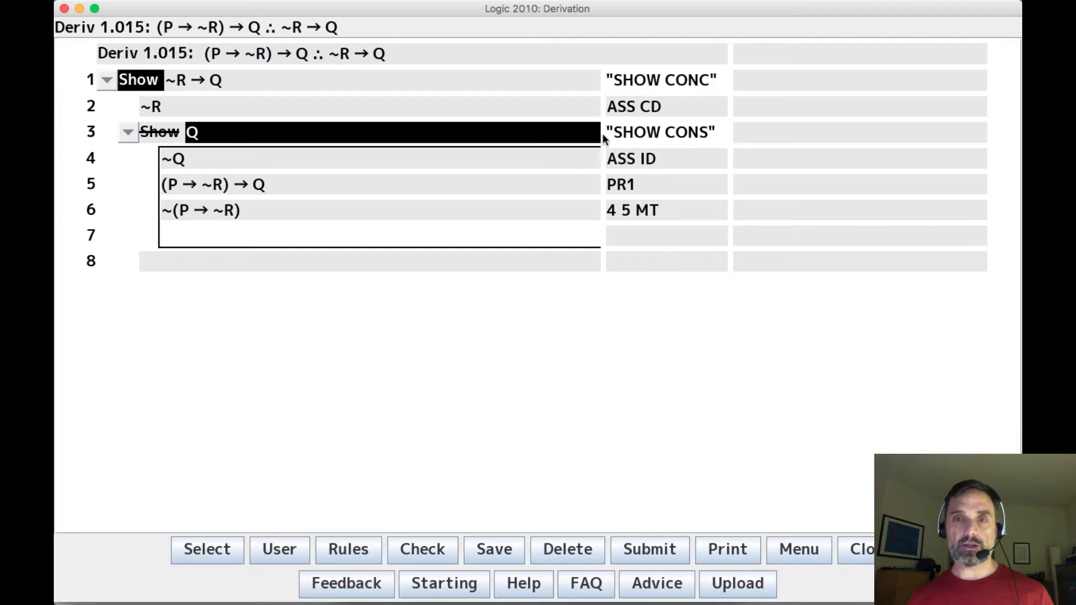
left_click_drag(615, 134, 712, 136)
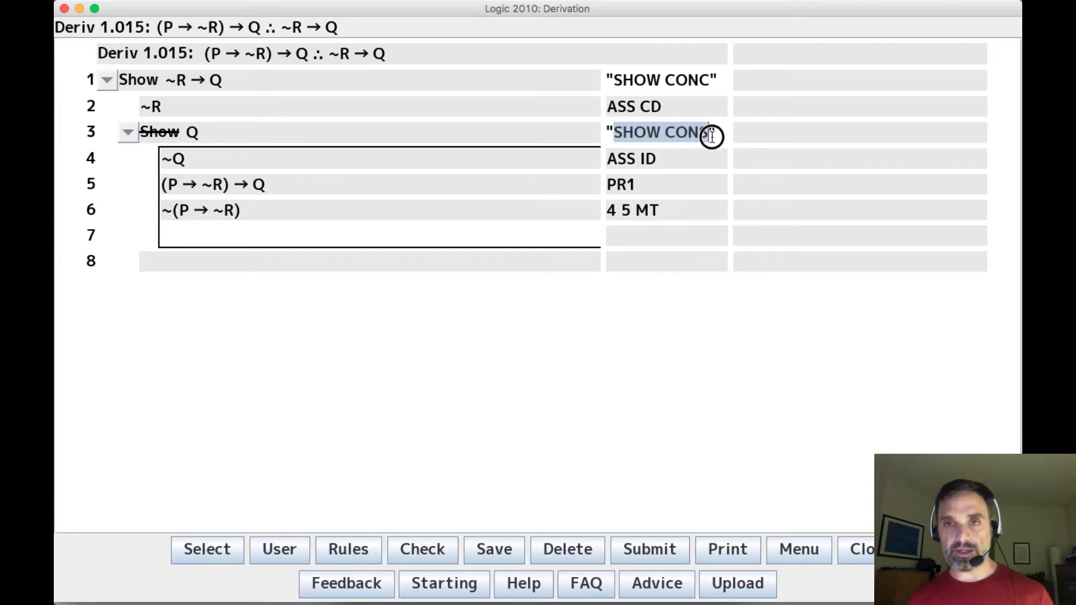
left_click(237, 130)
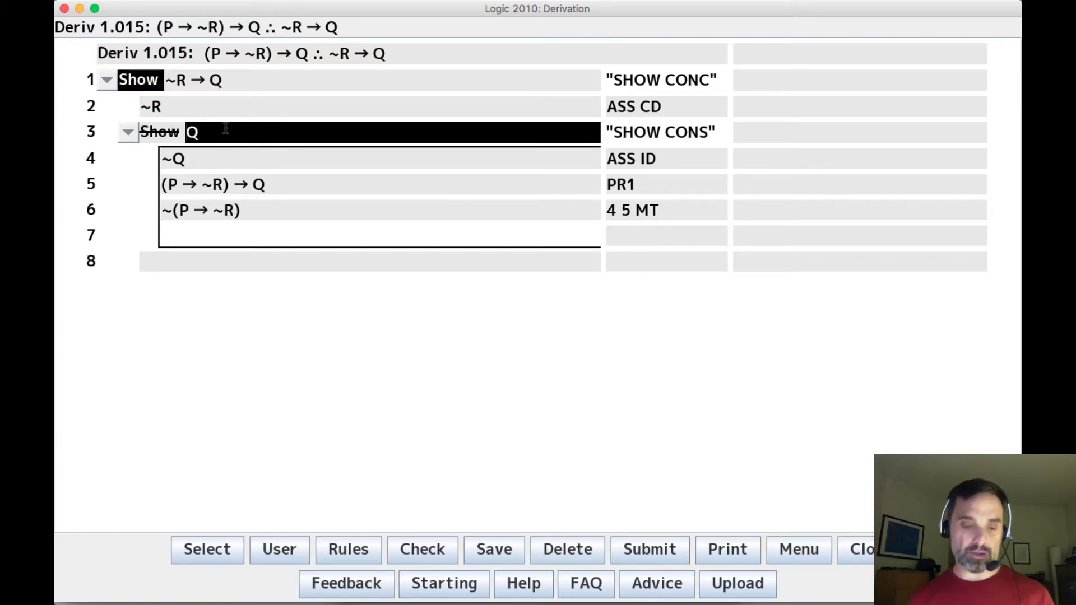
Enter 3 CD on line 8, then undo the boxing from line 1's Show.
left_click(642, 262)
type("3 CD")
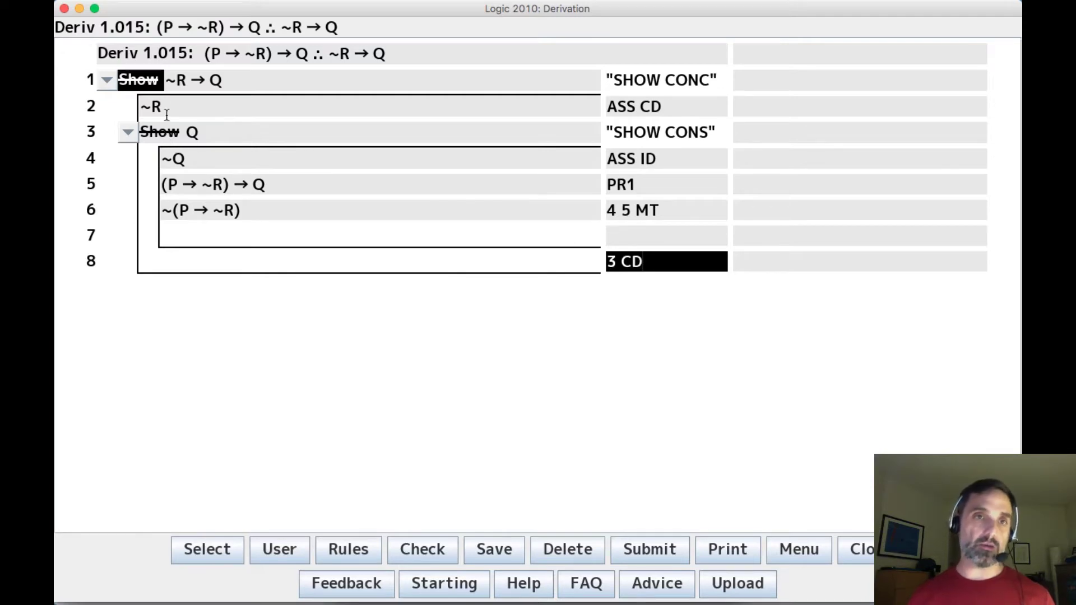
left_click(158, 84)
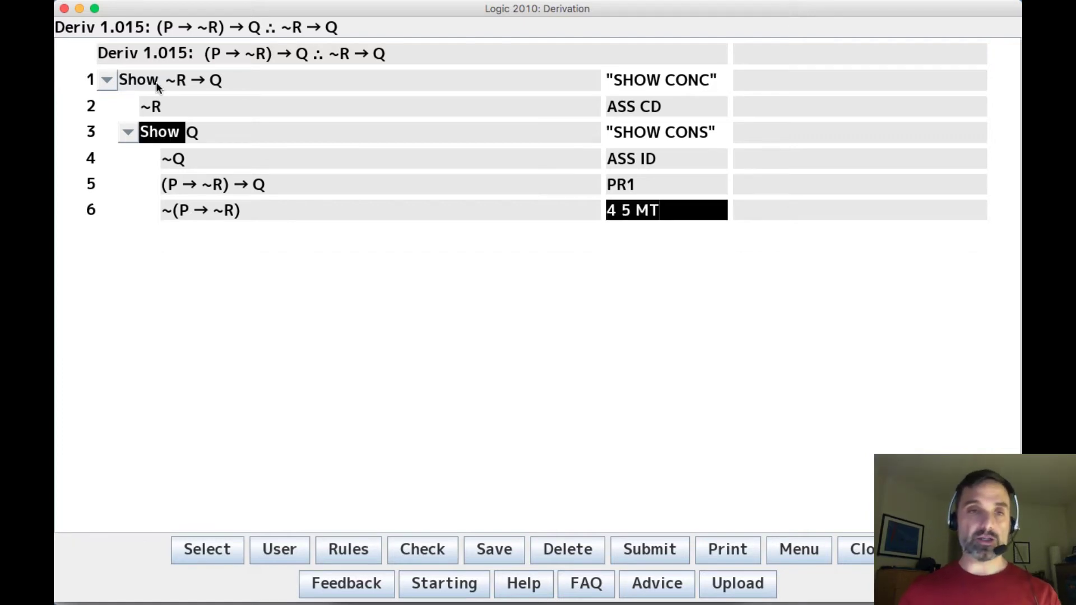
Add P → ~R as a new line 7 below ~(P → ~R).
key("Return")
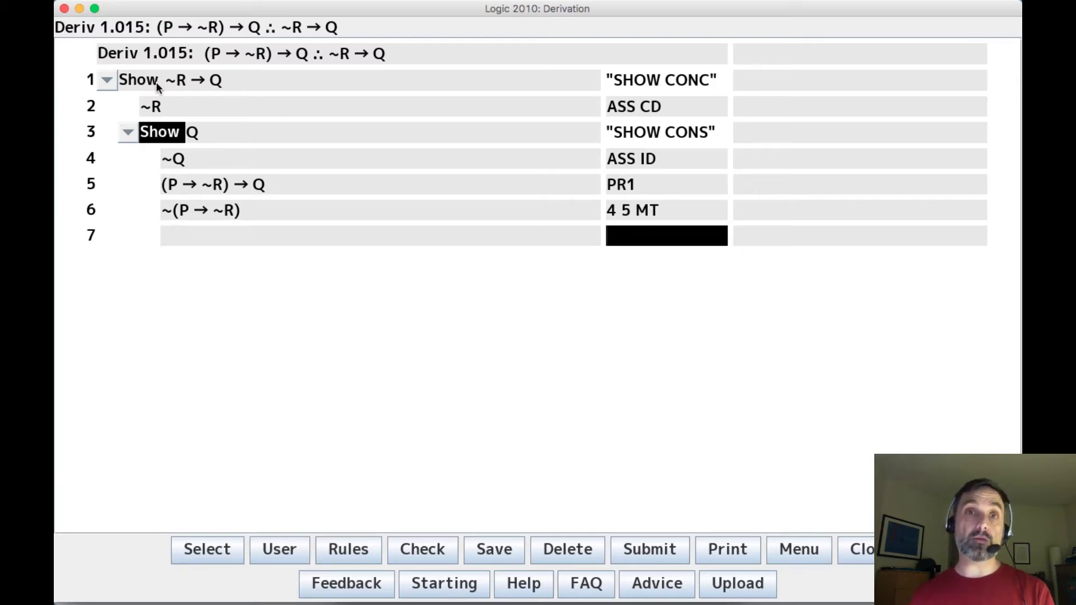
key("shift+Tab")
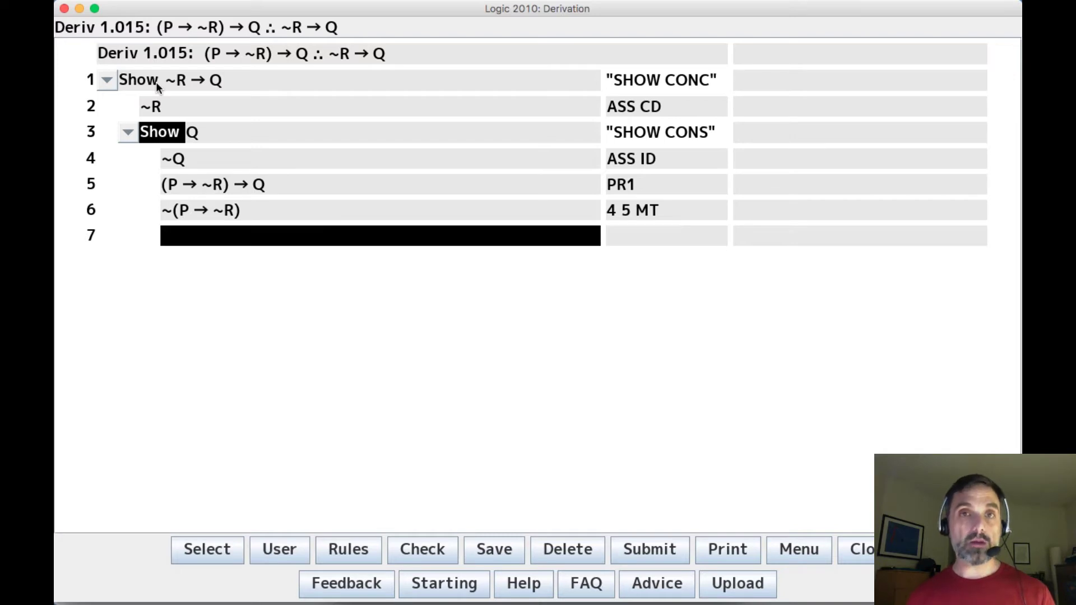
type("P → ~R")
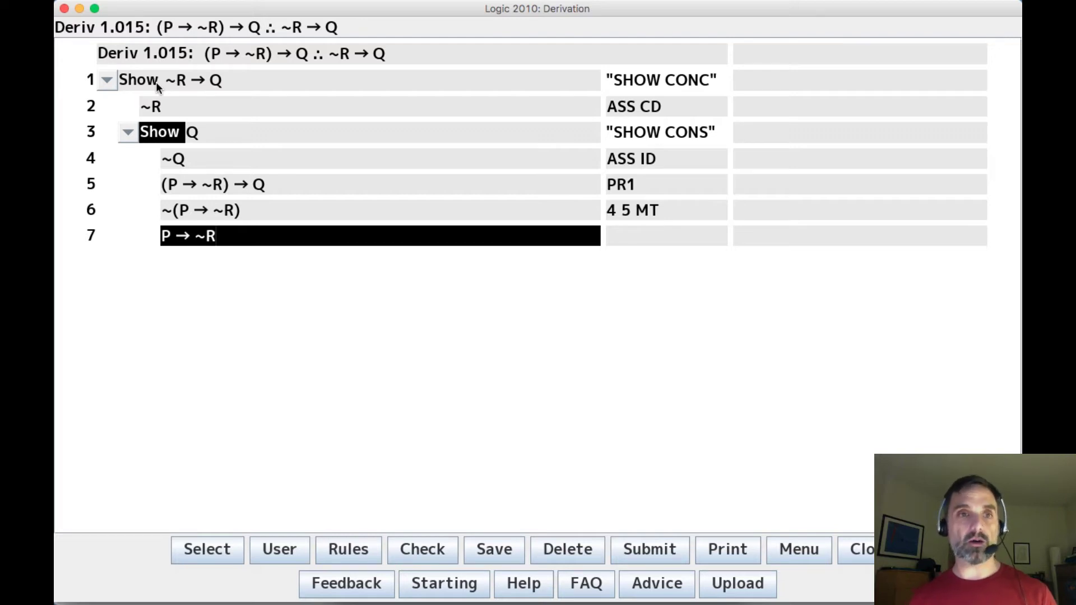
key("Return")
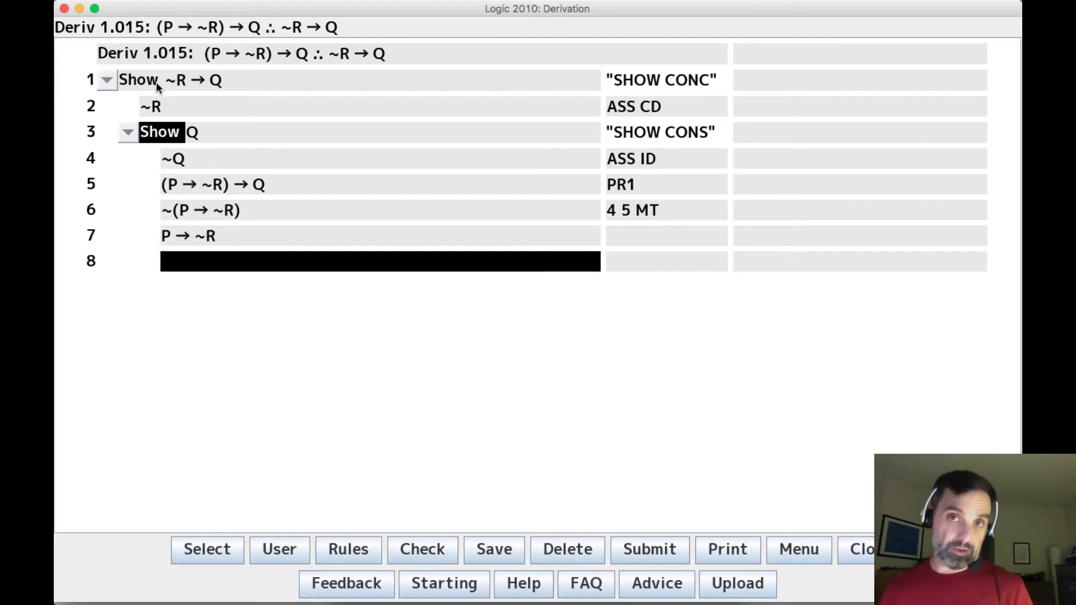
Close Show Q with 6 7 ID, then undo it and delete lines 9, 8 and 7.
key("Tab")
type("6 7 ID")
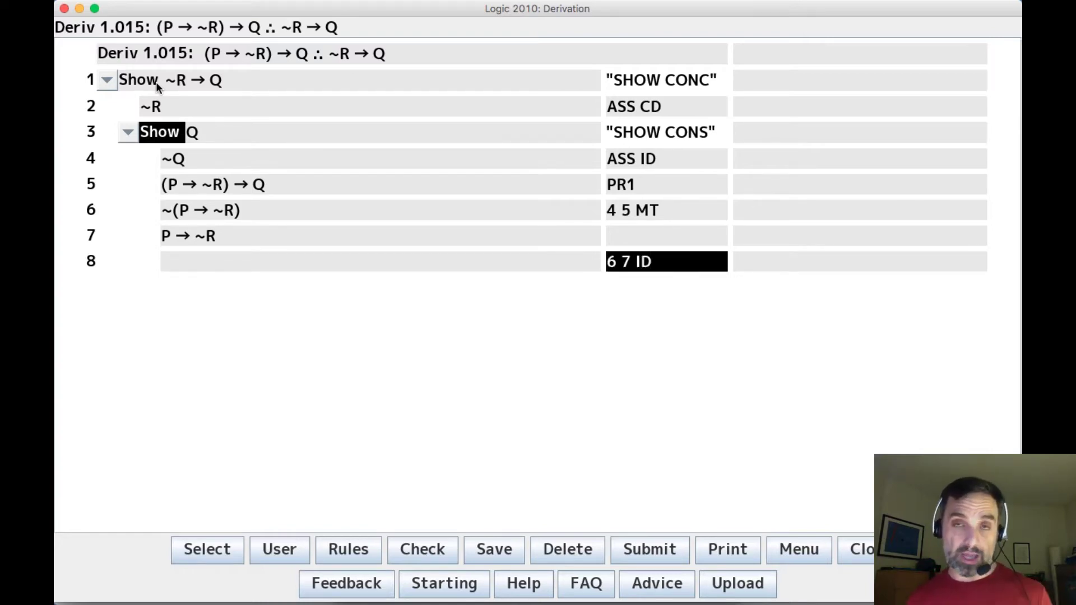
key("Return")
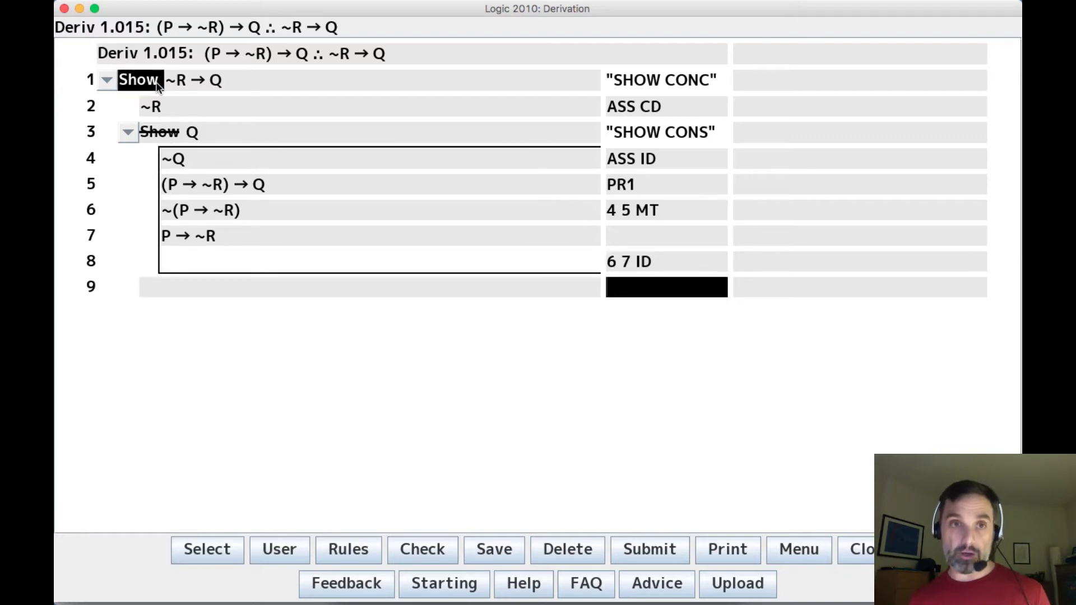
key("Up")
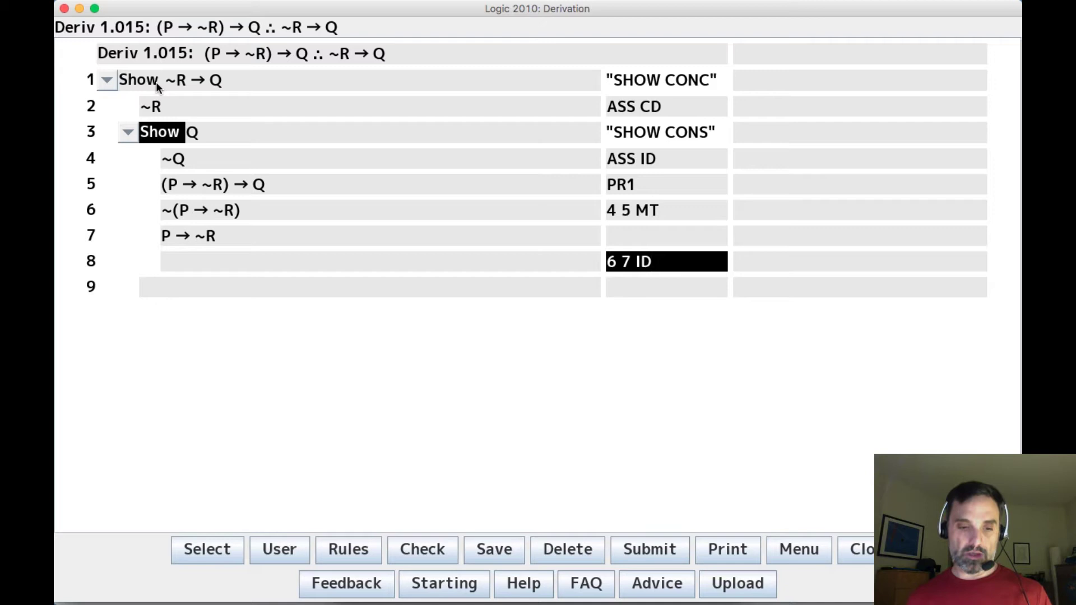
key("super+z")
key("super+z")
key("super+z")
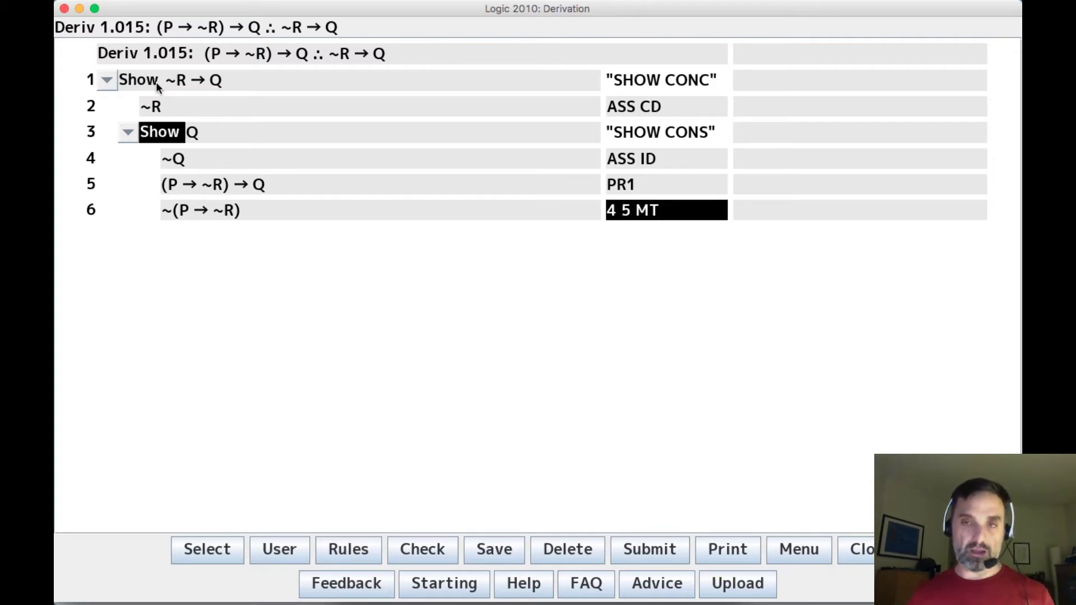
Add line 7 as Show P → ~R using SHOW UNNEG 6.
key("Return")
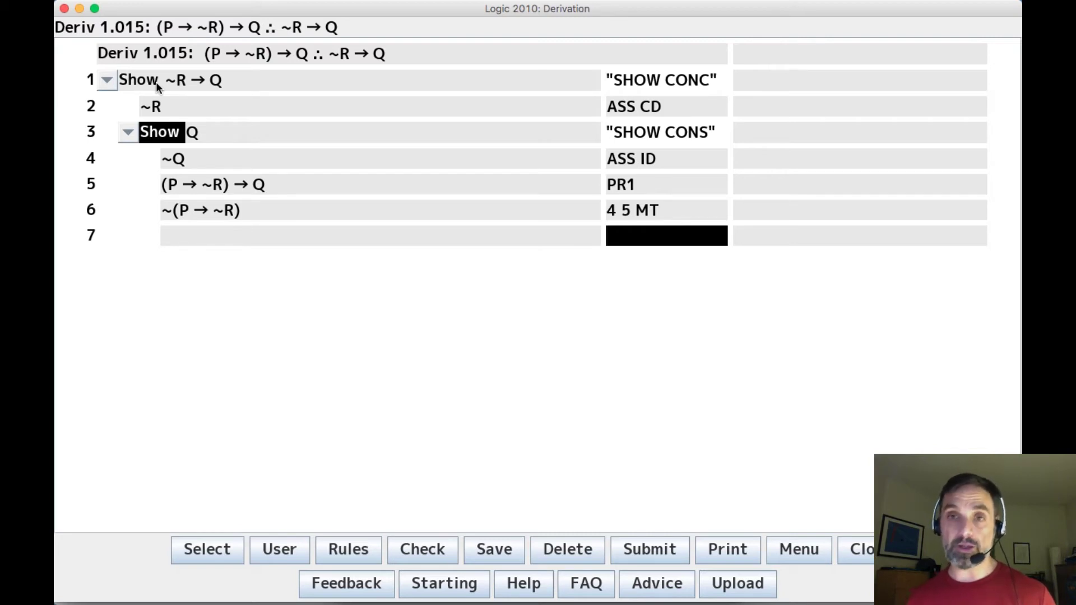
type("SHOW")
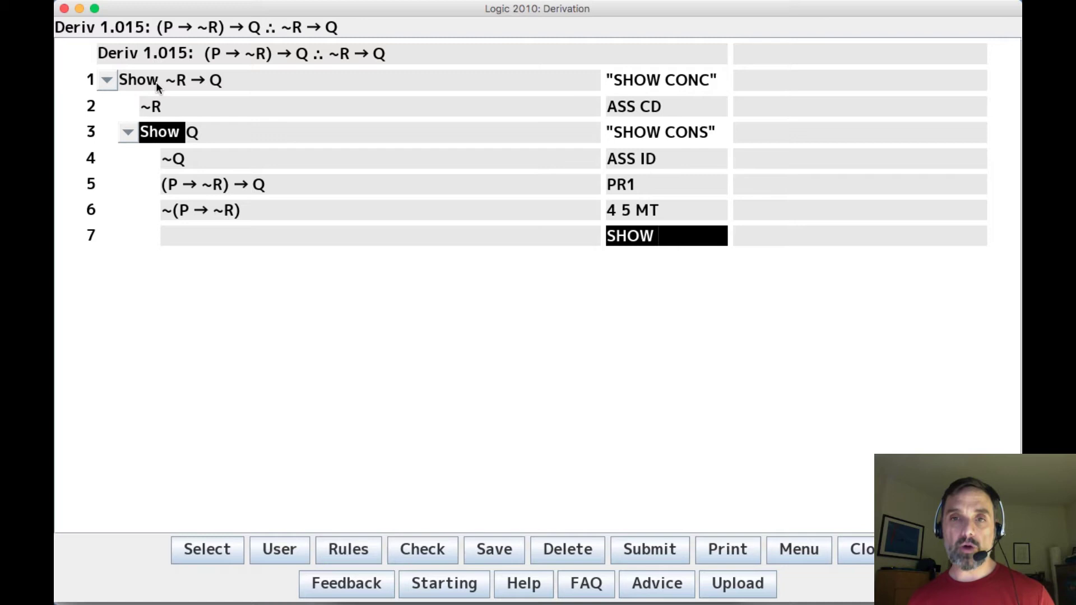
type("UNNEG")
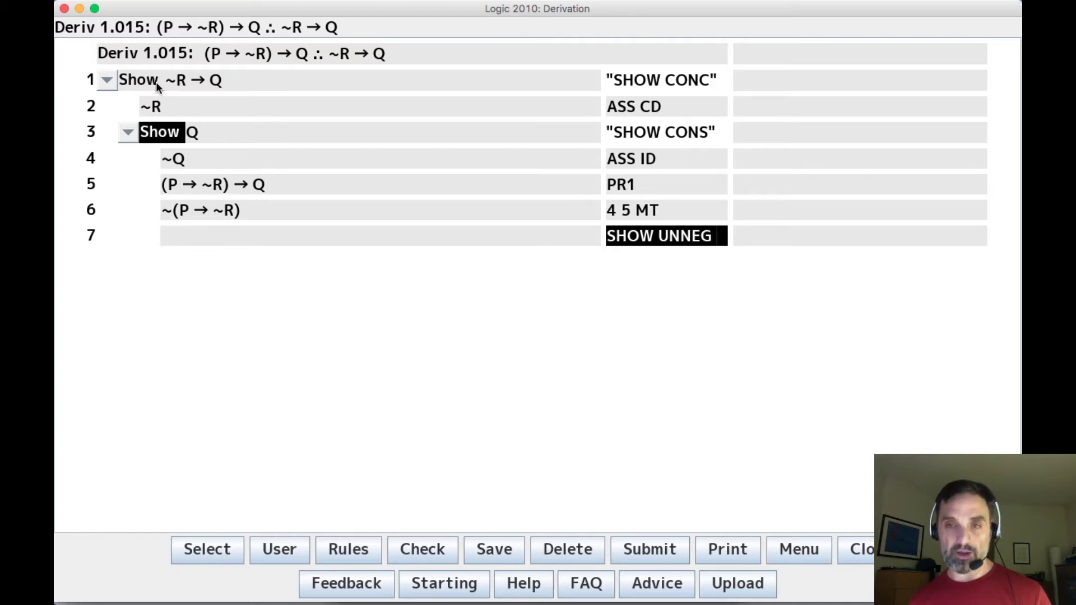
type(" 6")
key("Return")
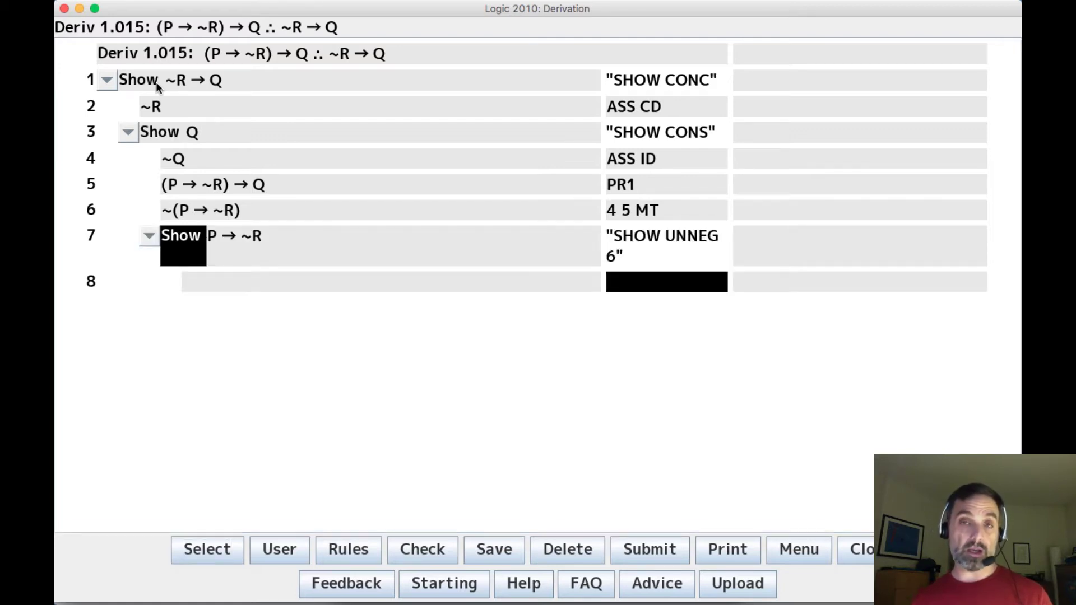
Assume P by ASS CD on line 8 and derive ~R by 2 R.
type("ASS")
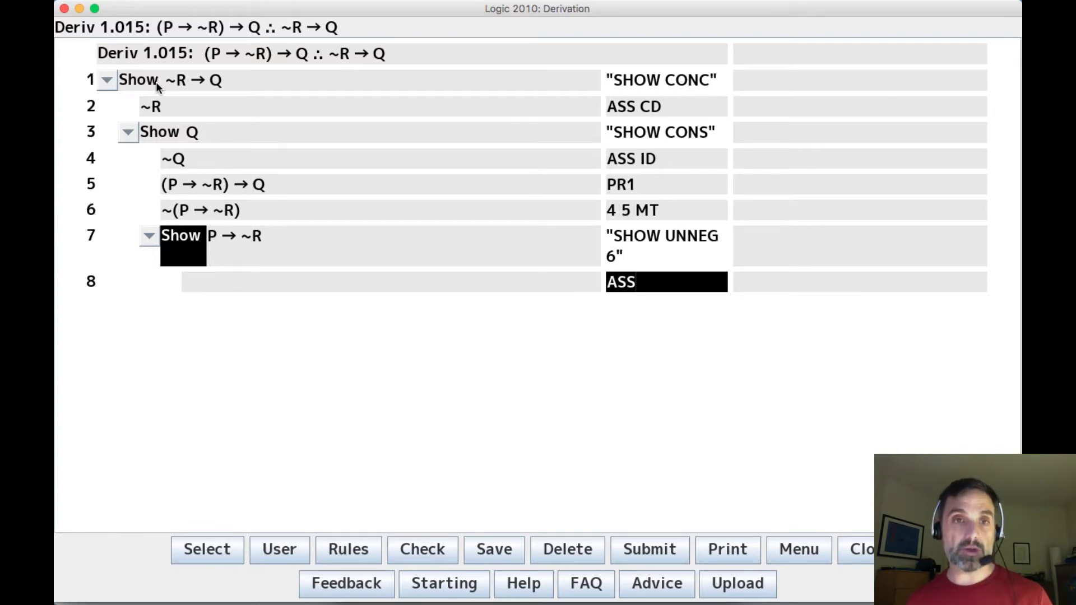
type(" CD")
key("Return")
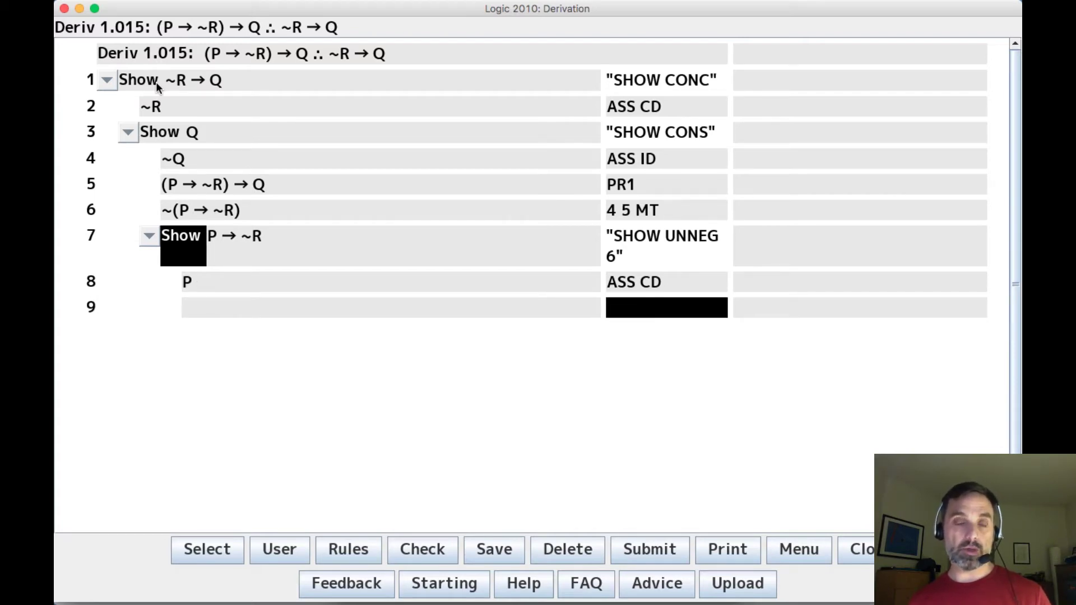
type("2 R")
key("Return")
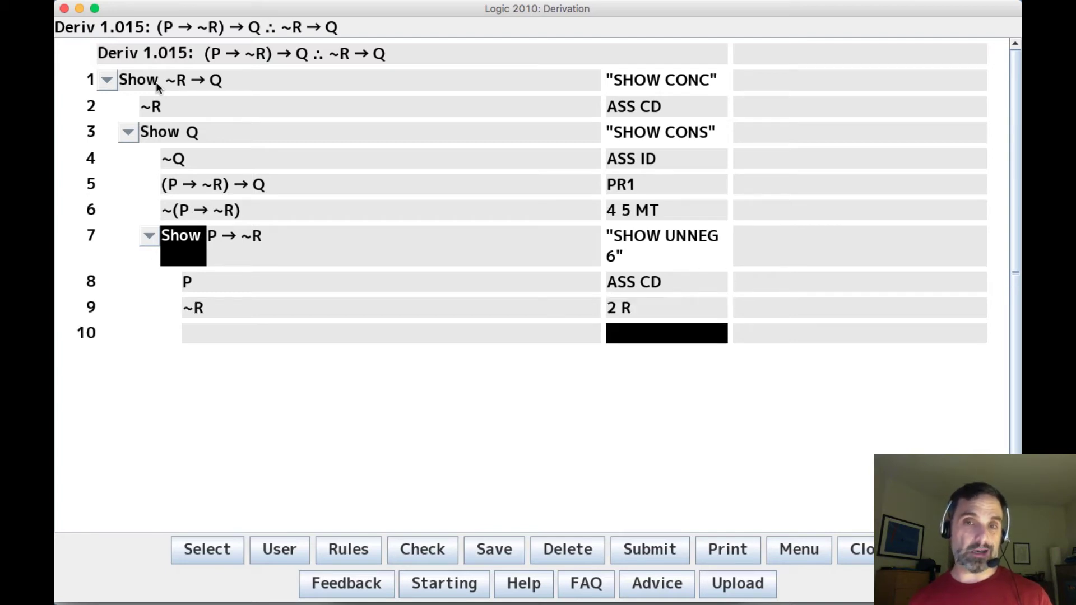
Delete the unneeded P assumption line and box Show P → ~R with 8 CD.
key("Up")
key("Up")
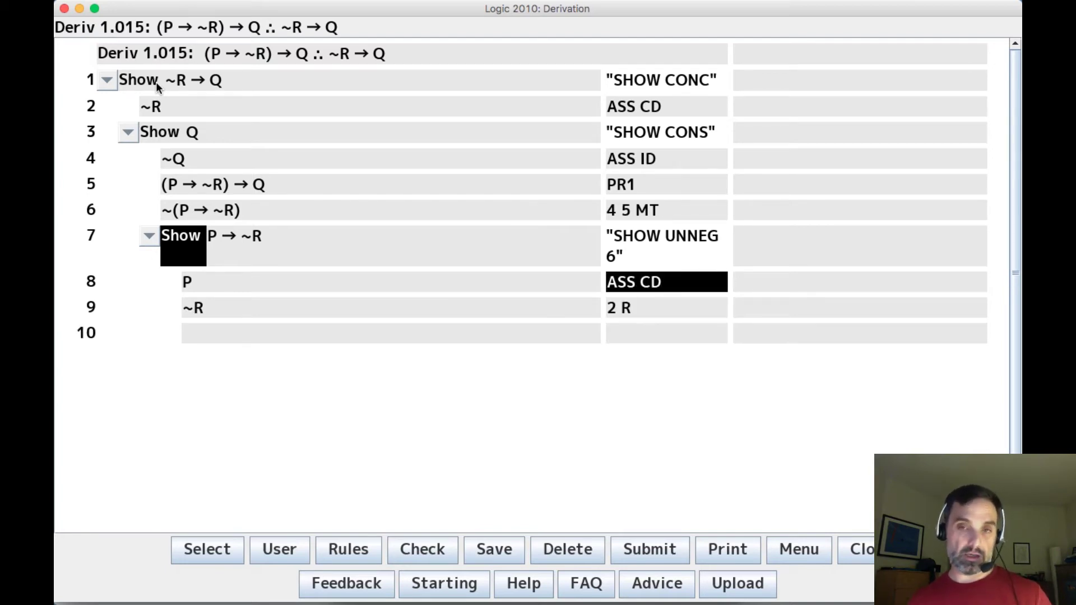
key("ctrl+d")
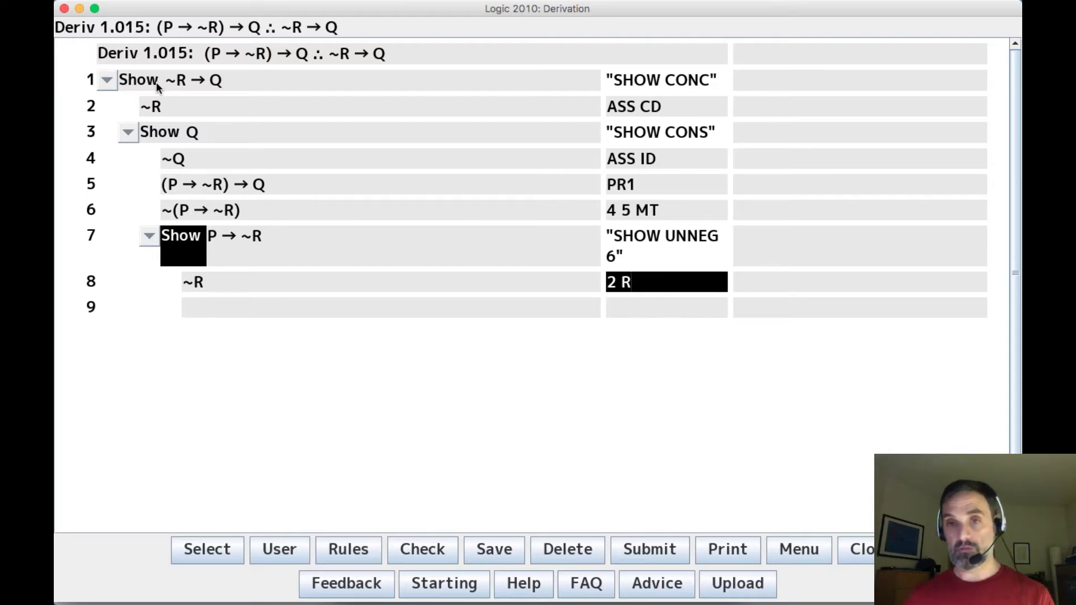
key("Down")
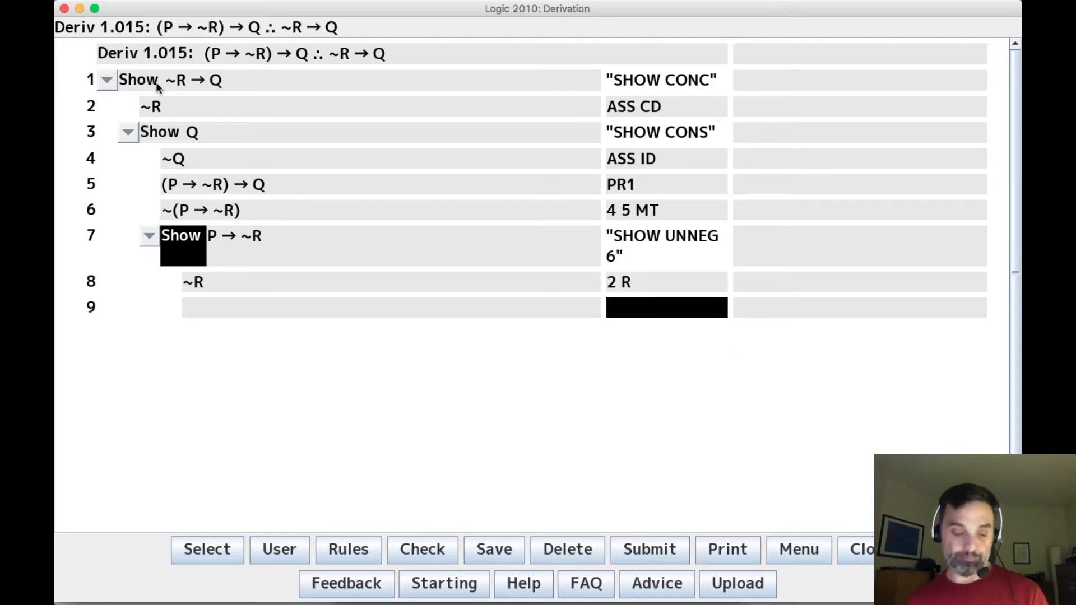
type("8 CD")
key("Return")
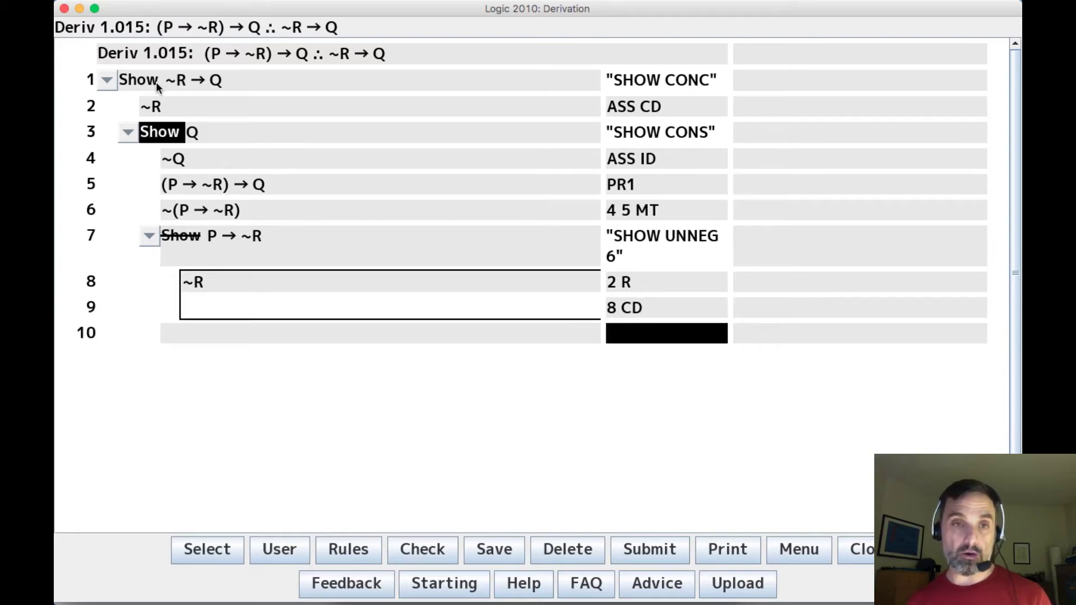